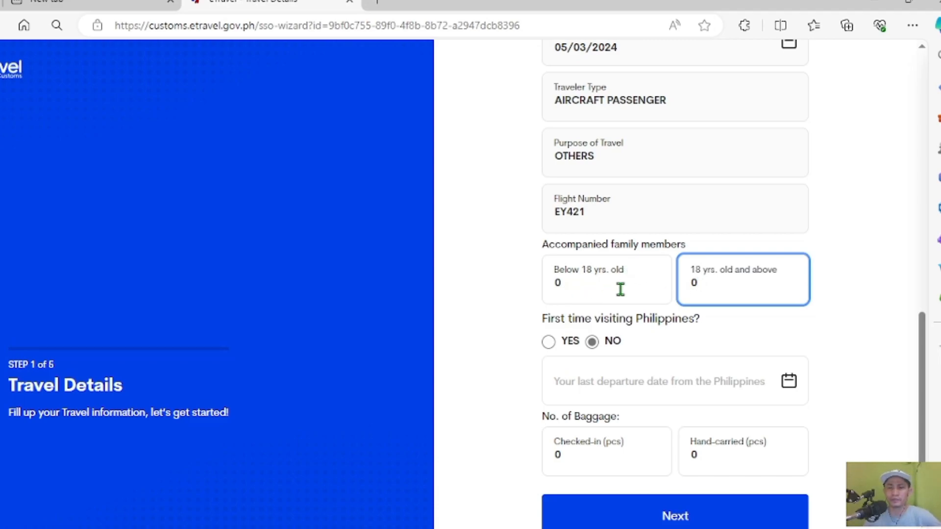
Set the last departure date from the Philippines to 11/17/2023
scroll(663, 285, down, 1)
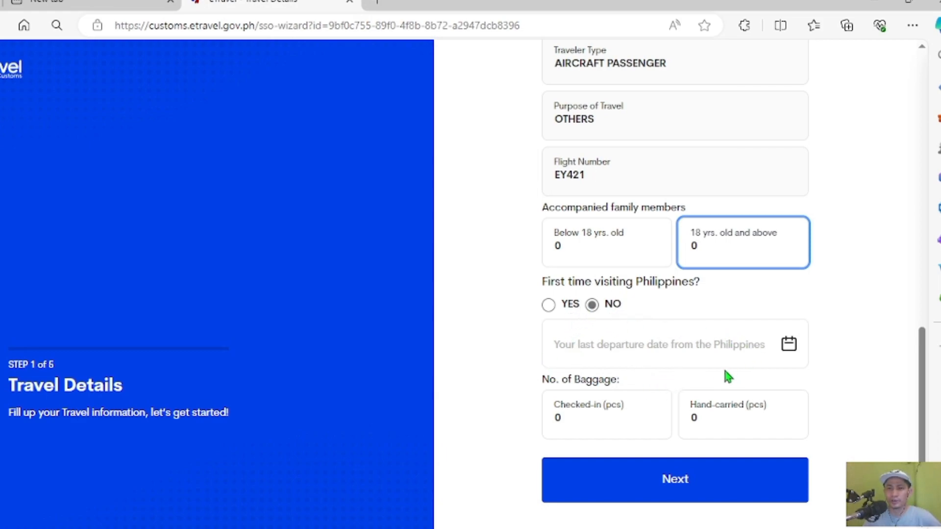
click(790, 349)
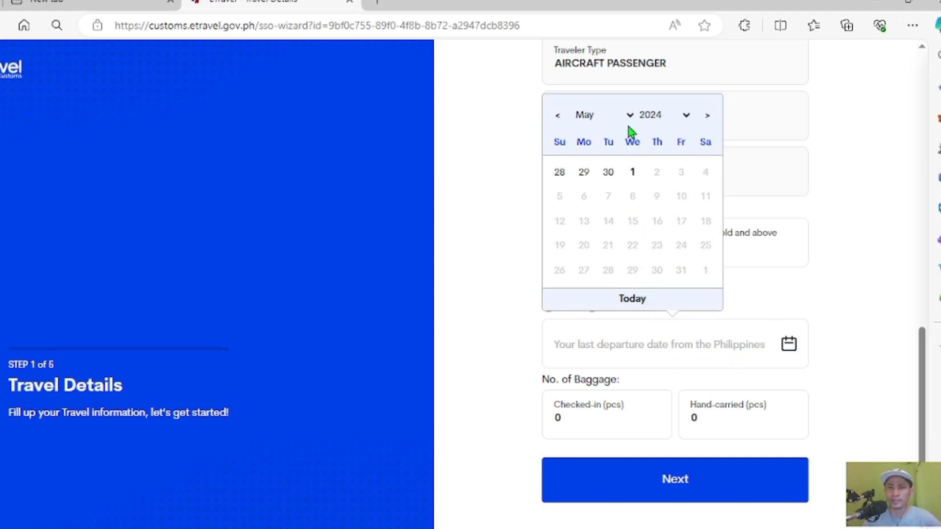
click(630, 115)
click(600, 269)
click(686, 115)
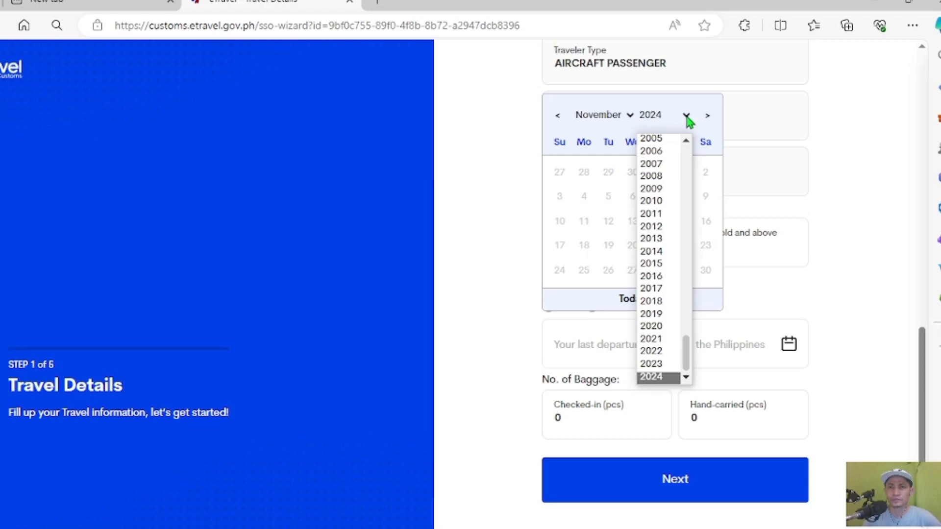
click(664, 365)
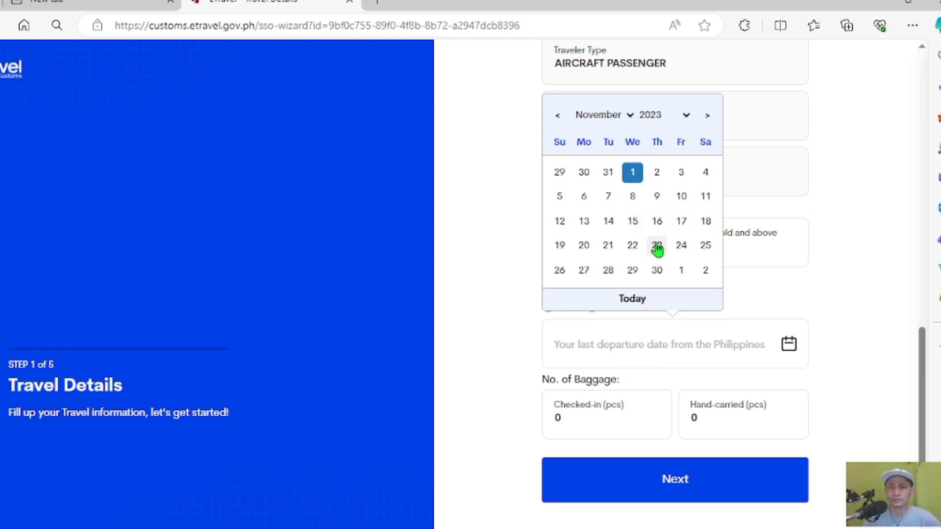
click(682, 221)
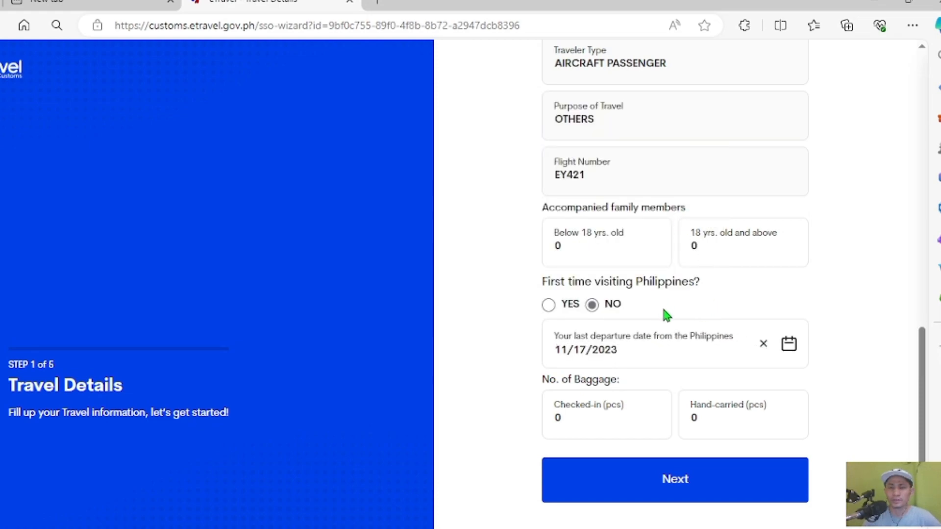
Enter 1 checked-in and 1 hand-carried piece of baggage, and proceed to the customs general declaration
click(583, 426)
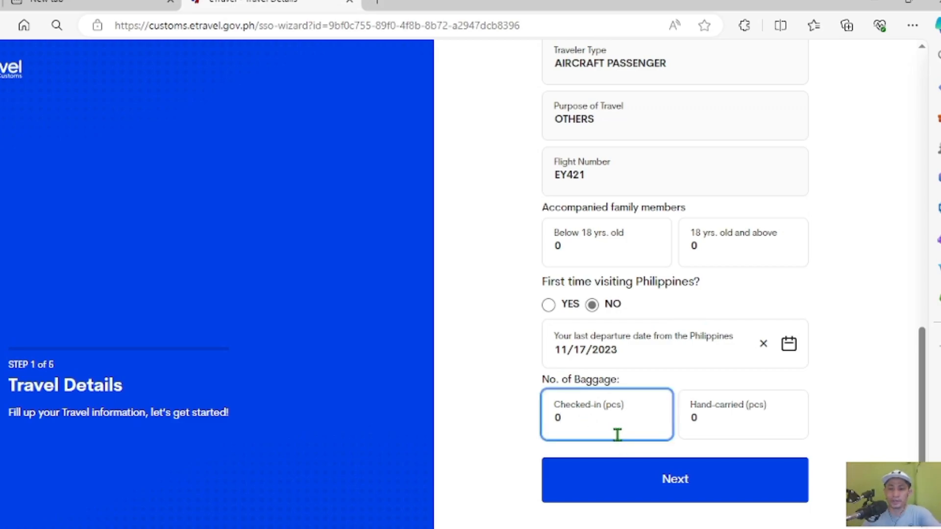
key(BackSpace)
text(1)
click(696, 423)
key(BackSpace)
text(1)
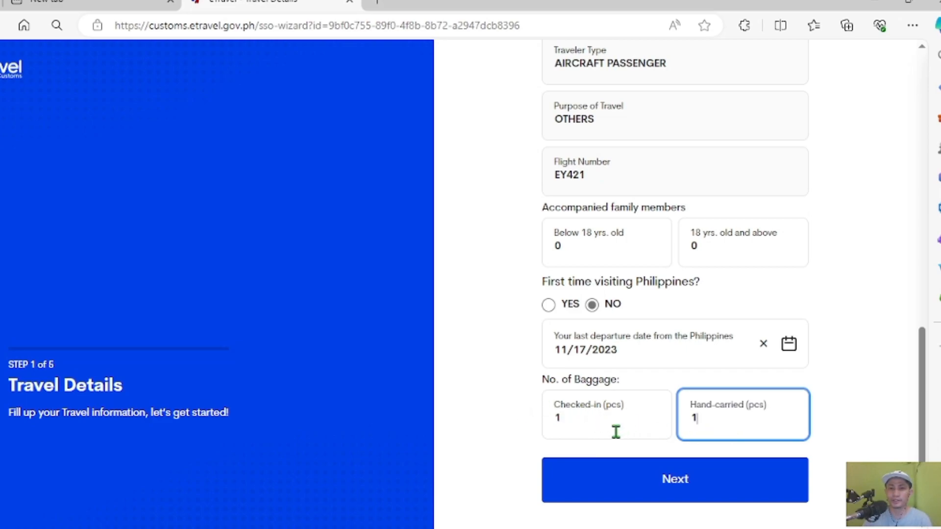
click(660, 490)
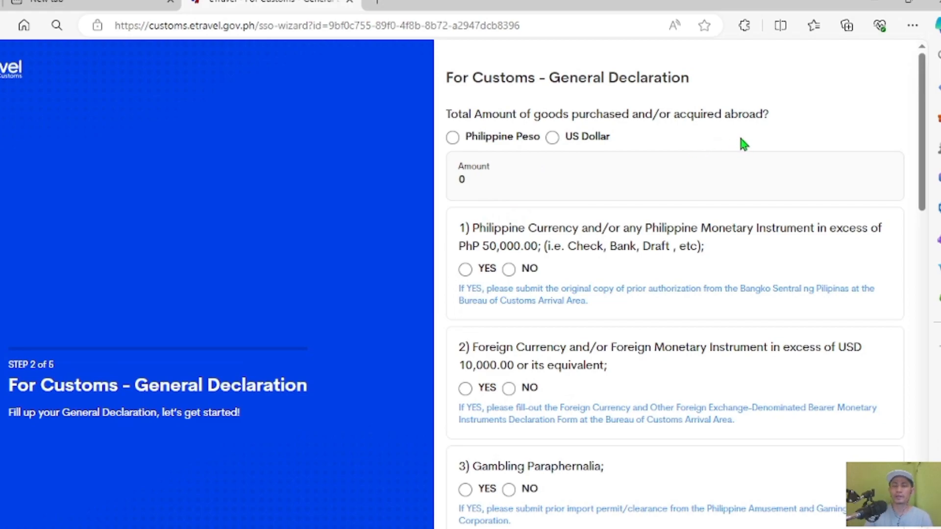
Declare the total amount of goods purchased or acquired abroad as 100 in US Dollar
click(553, 137)
click(497, 180)
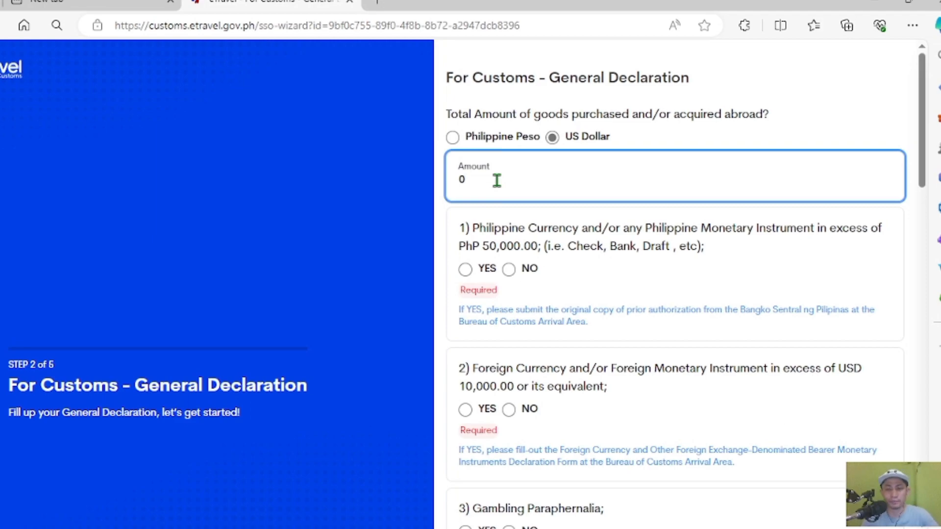
key(BackSpace)
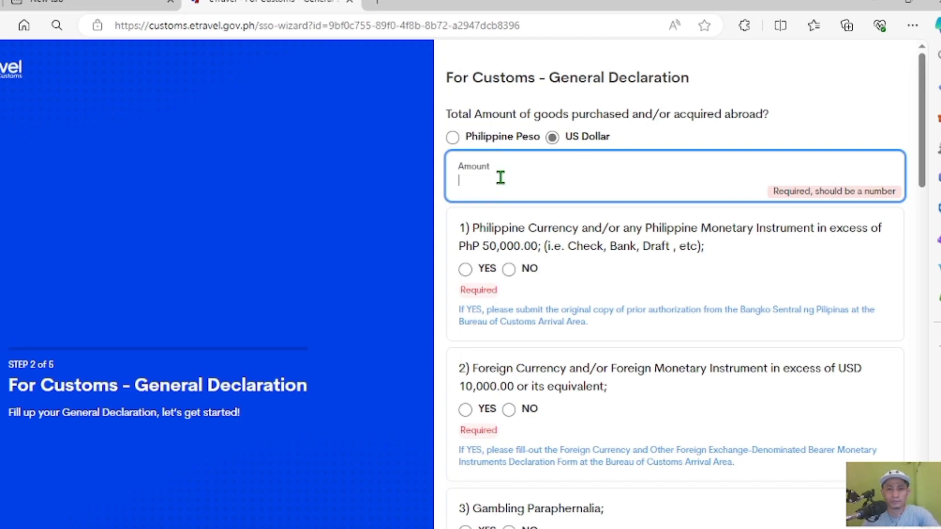
text(1,000)
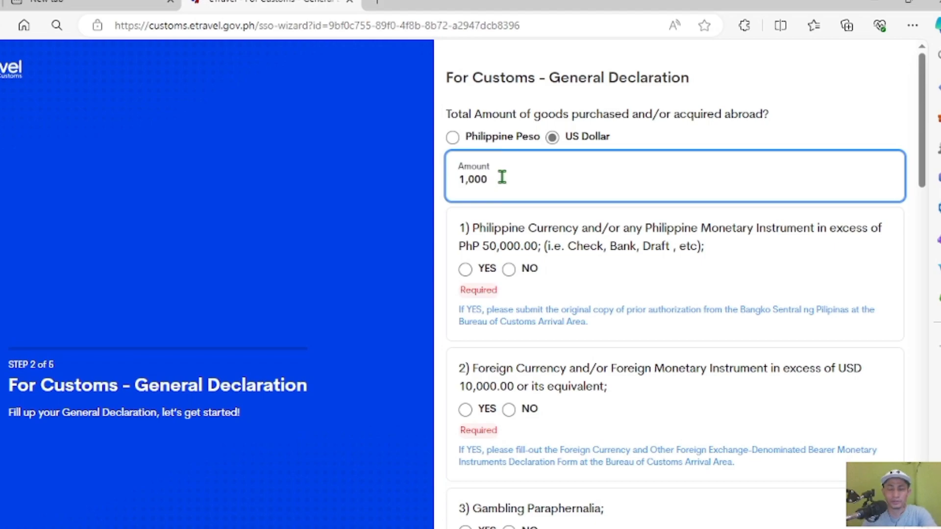
key(BackSpace)
key(BackSpace)
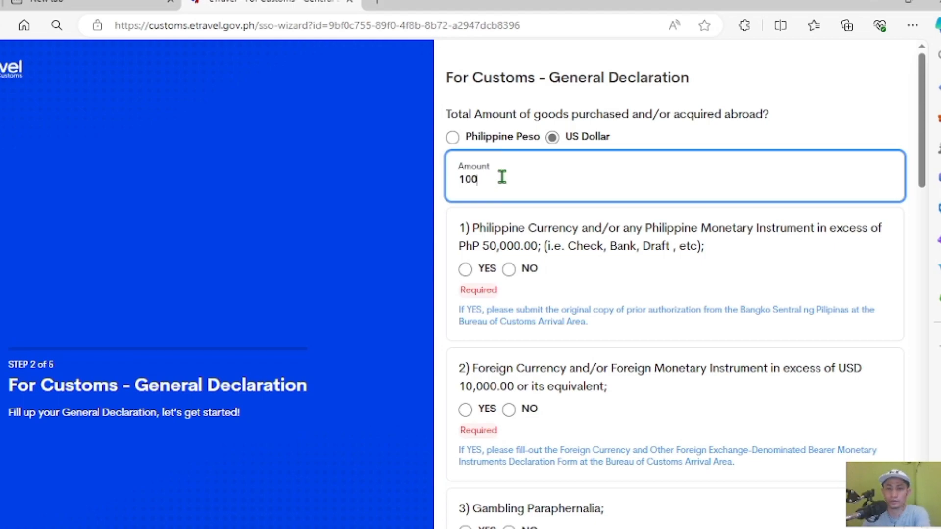
text(0)
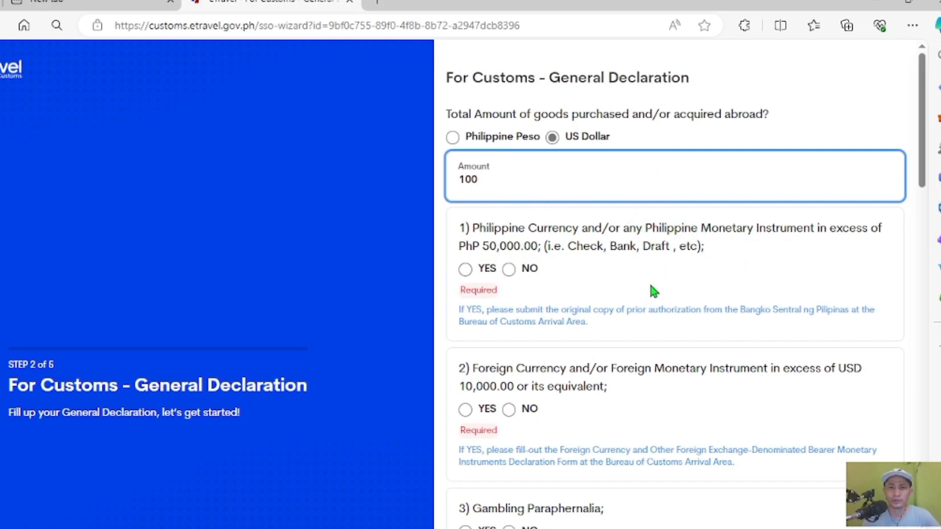
Answer NO to questions 1 to 3 on Philippine currency, foreign currency and gambling paraphernalia
scroll(652, 289, down, 4)
scroll(627, 245, up, 4)
click(509, 265)
scroll(598, 283, down, 4)
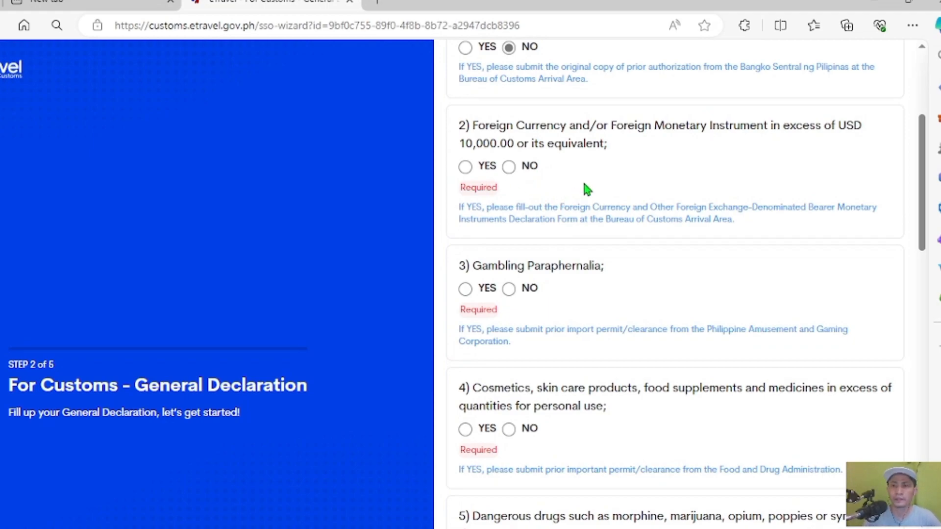
click(509, 166)
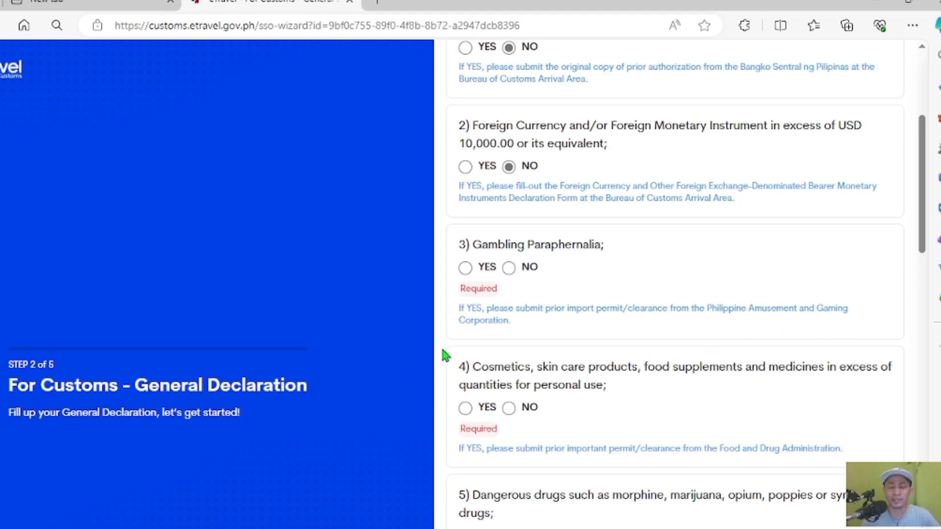
click(508, 268)
Review the unanswered general declaration questions, from cosmetics and medicines through mobile phones and cremains
scroll(590, 262, down, 5)
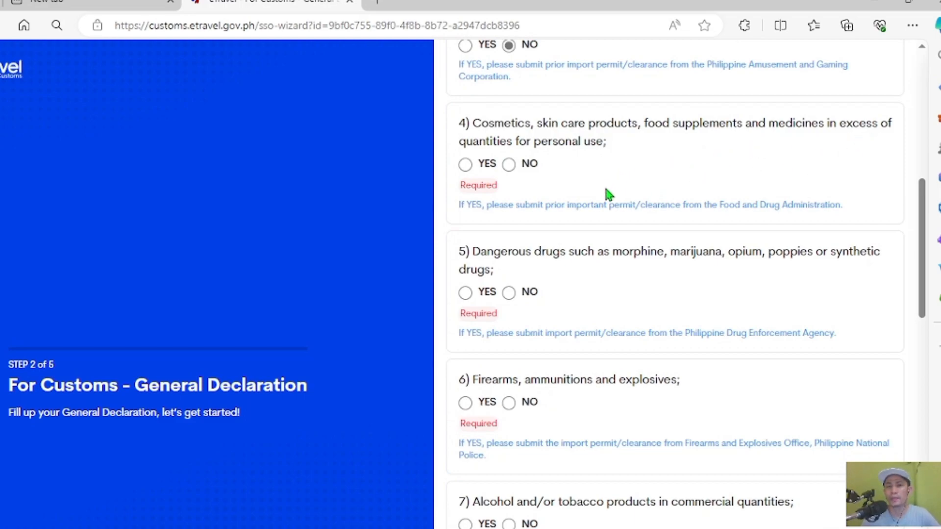
scroll(607, 205, up, 4)
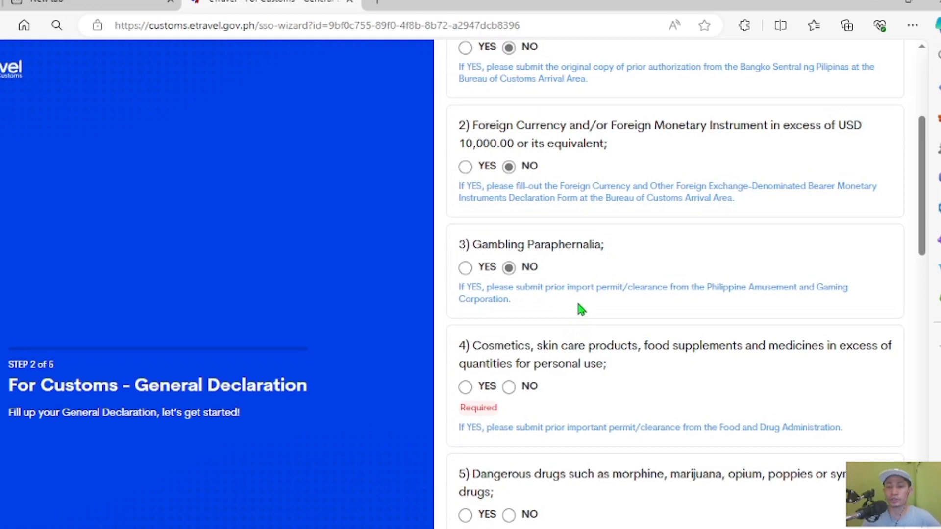
scroll(580, 308, down, 4)
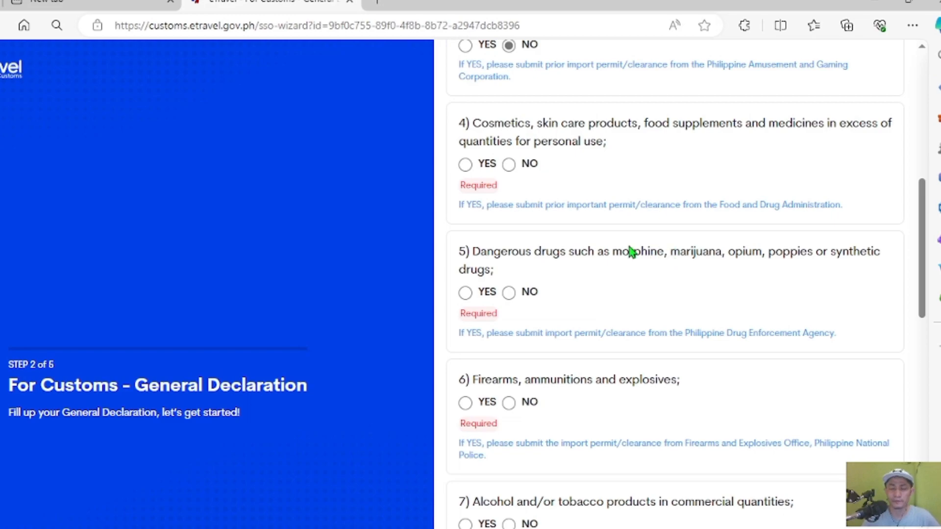
scroll(652, 335, down, 3)
scroll(653, 334, down, 1)
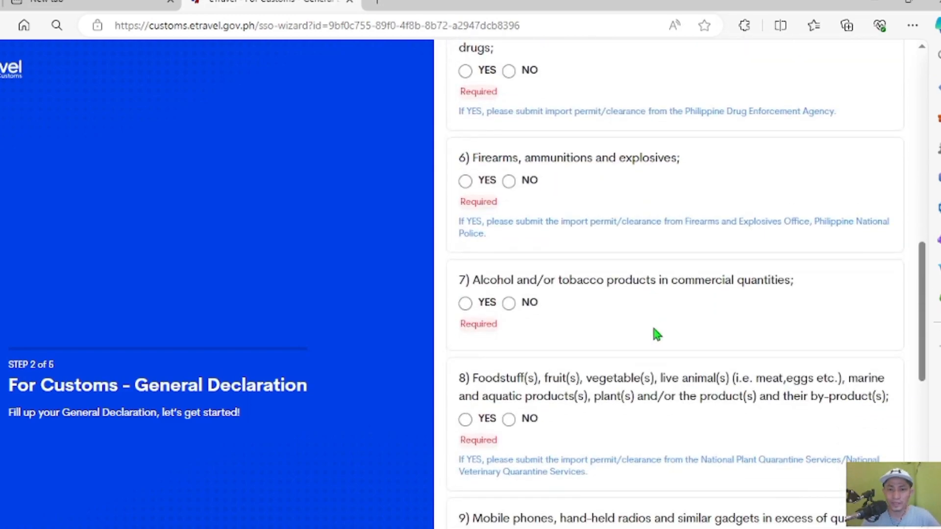
scroll(664, 335, down, 4)
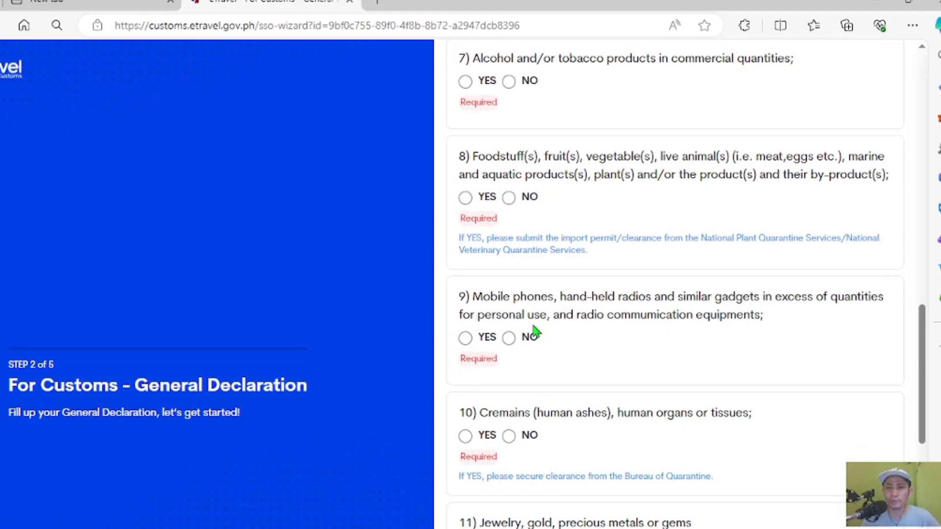
scroll(596, 305, up, 8)
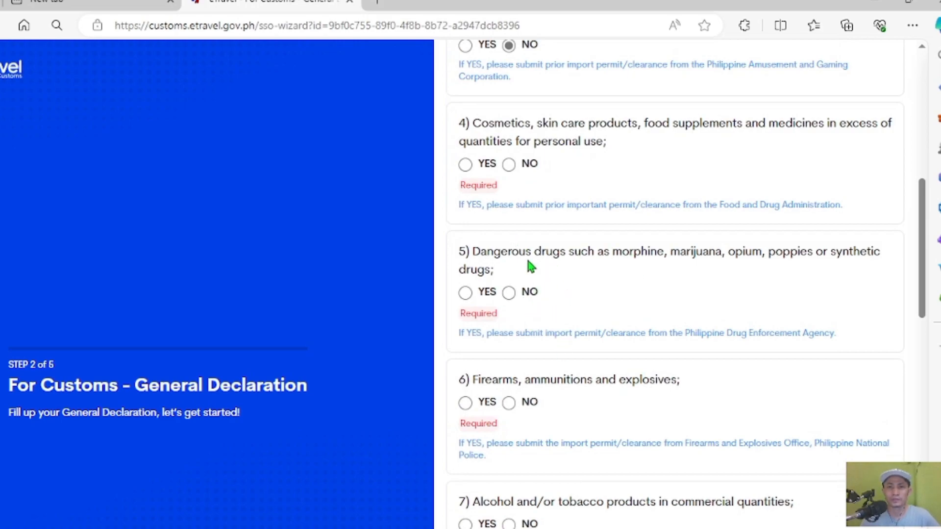
scroll(571, 317, up, 4)
scroll(583, 313, down, 4)
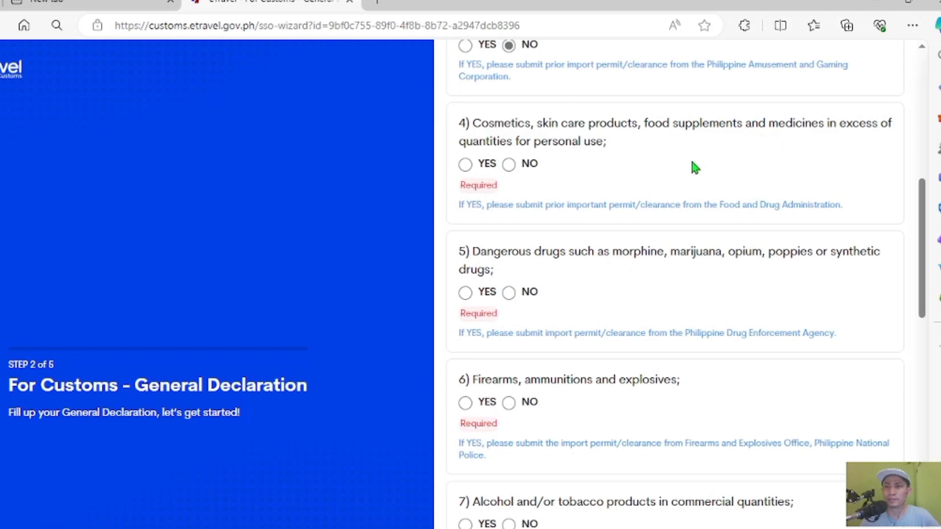
Answer NO to questions 4, 5, 7 and 8 on cosmetics, dangerous drugs, alcohol or tobacco, and foodstuffs
click(510, 165)
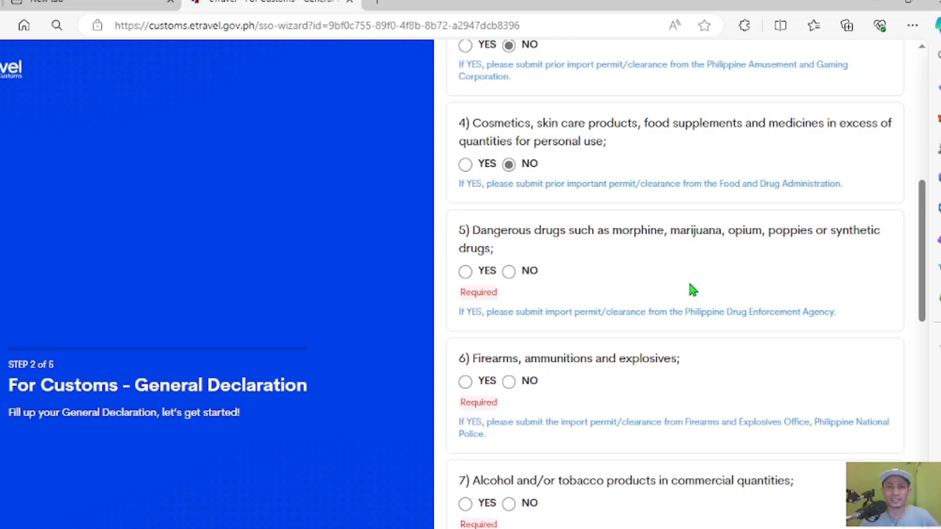
click(509, 271)
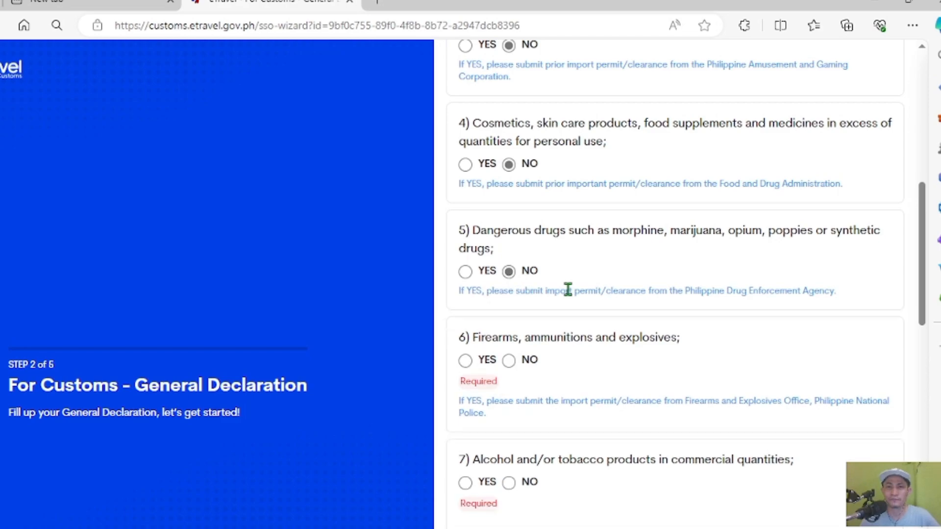
scroll(566, 270, down, 4)
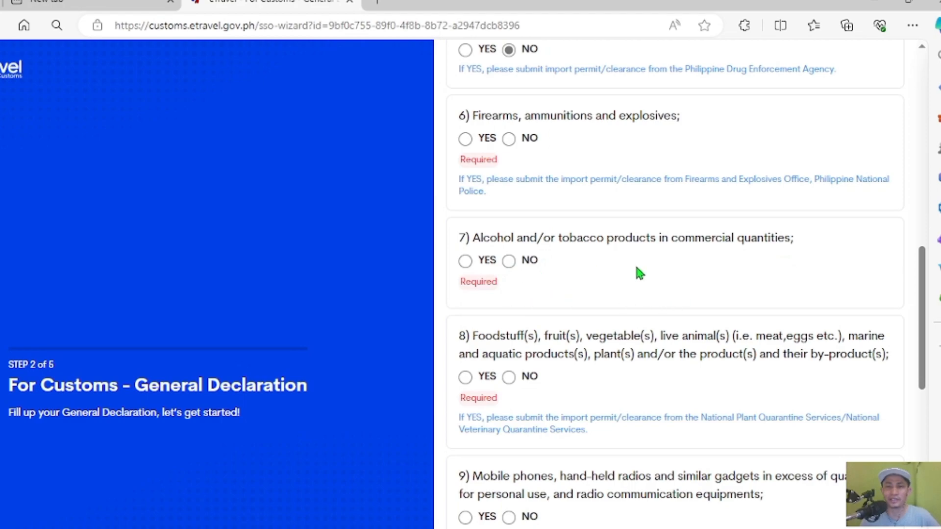
click(510, 260)
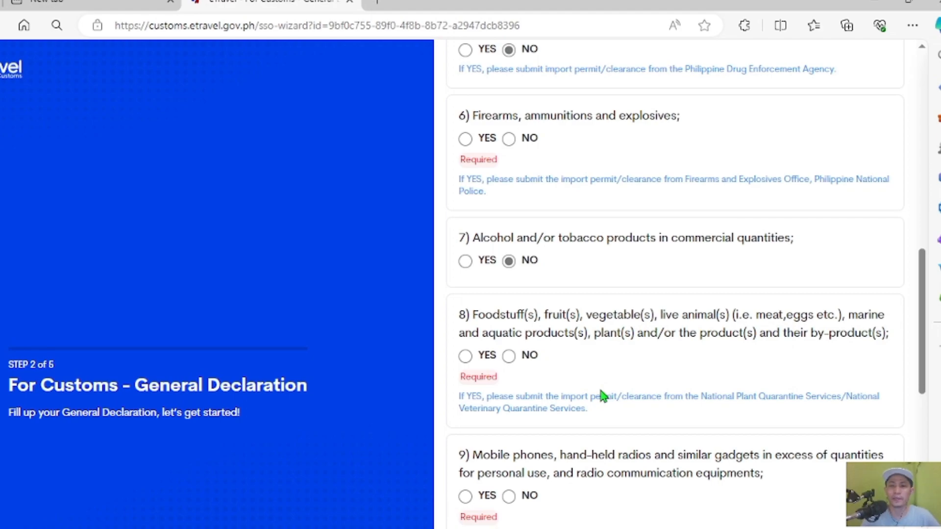
click(509, 357)
Answer YES to question 9 on mobile phones and gadgets, and add an item described as "phone" with quantity 1 and amount 100 USD
scroll(559, 354, down, 4)
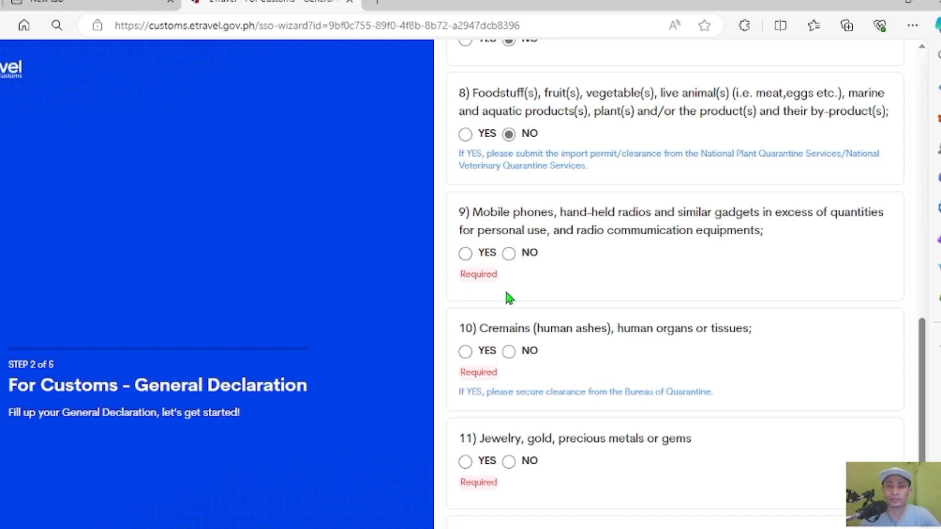
click(465, 254)
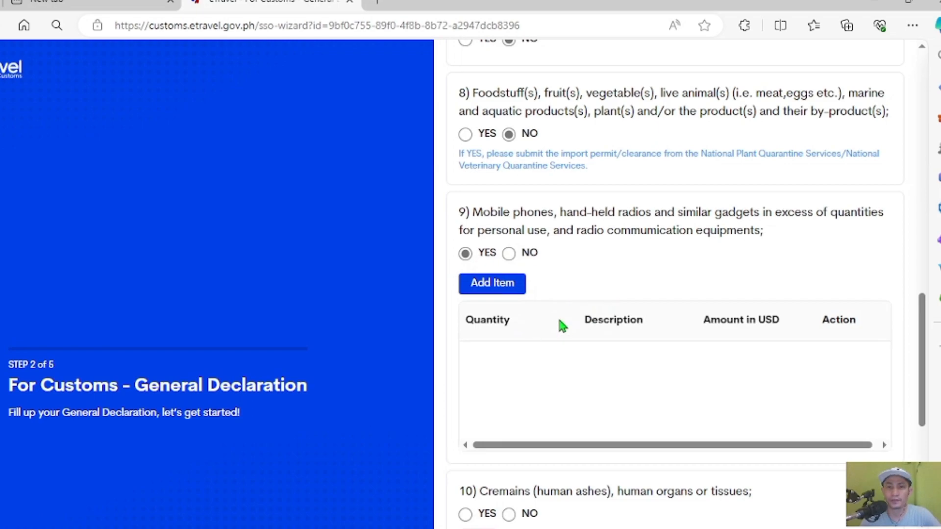
click(503, 287)
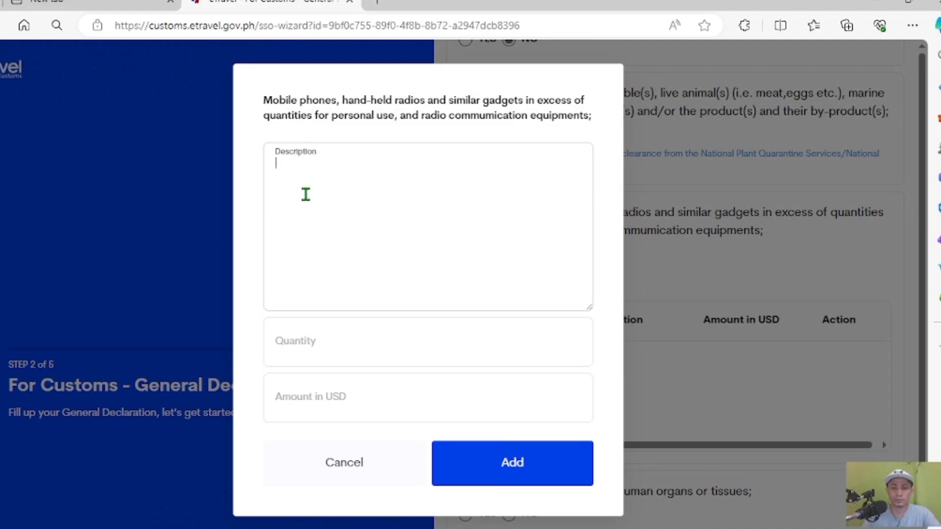
text(phone)
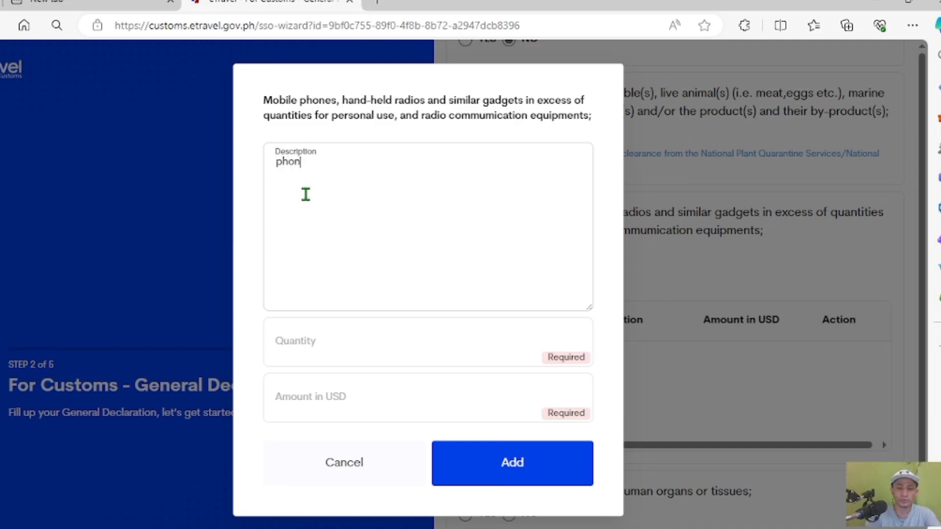
click(304, 354)
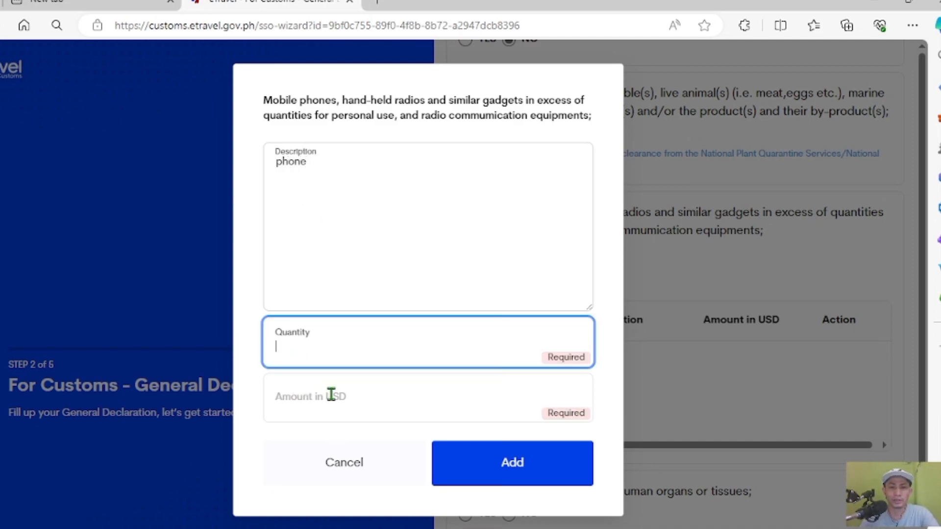
text(1)
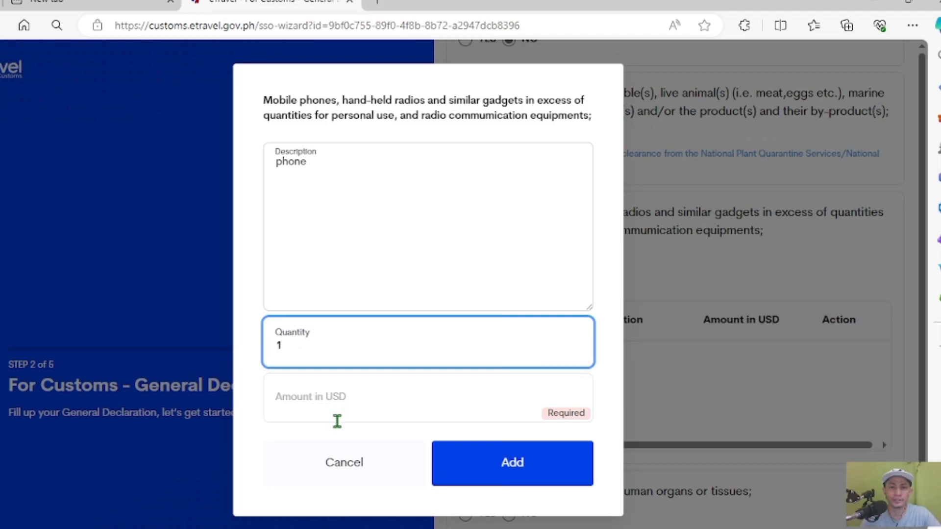
click(312, 411)
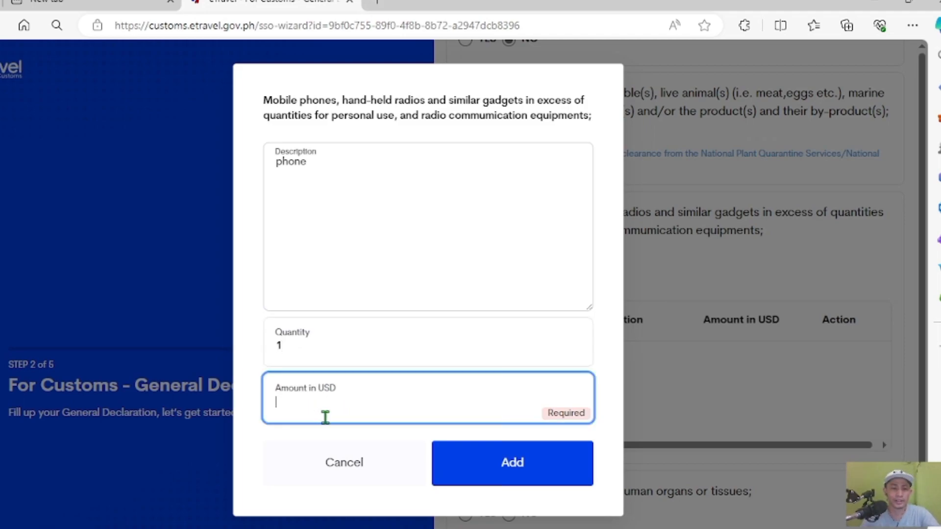
text(100)
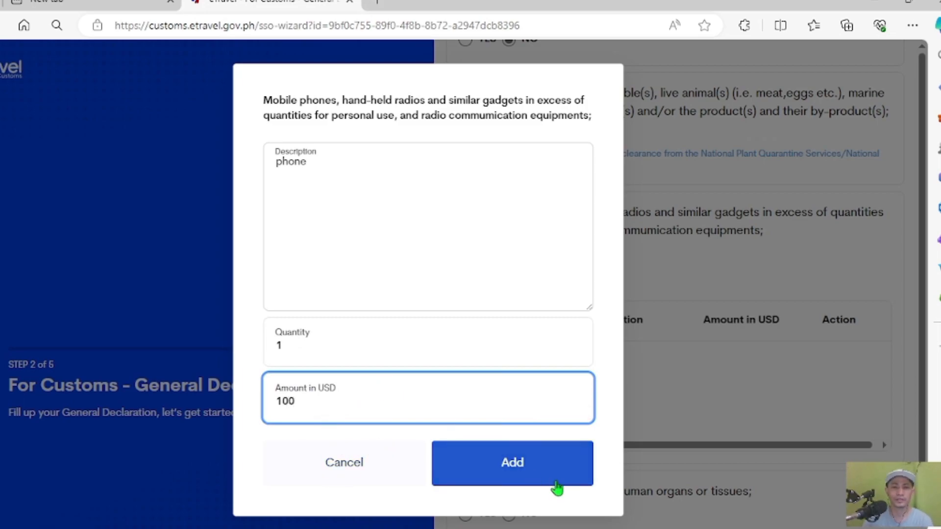
click(536, 478)
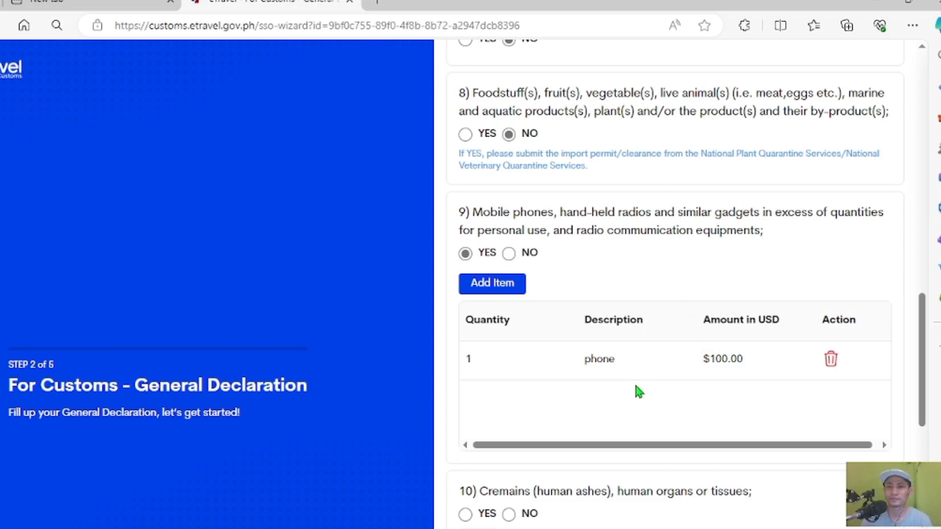
Answer NO to questions 10 to 12 on cremains, jewelry or precious metals, and other goods not mentioned
scroll(634, 333, down, 4)
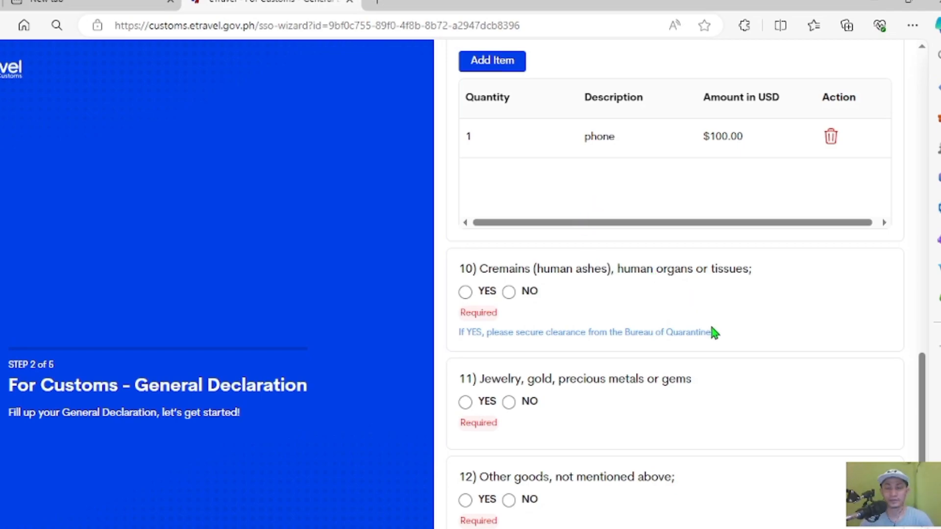
click(509, 292)
scroll(640, 342, down, 2)
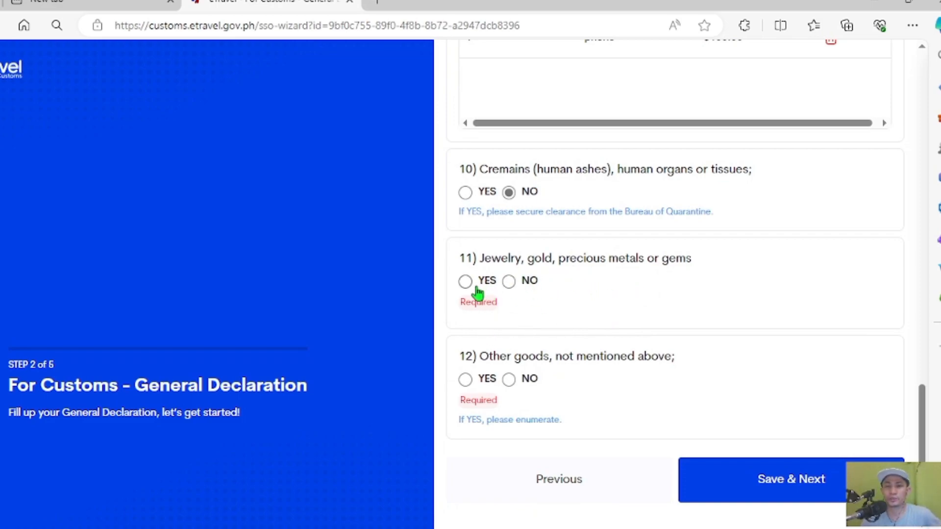
click(511, 282)
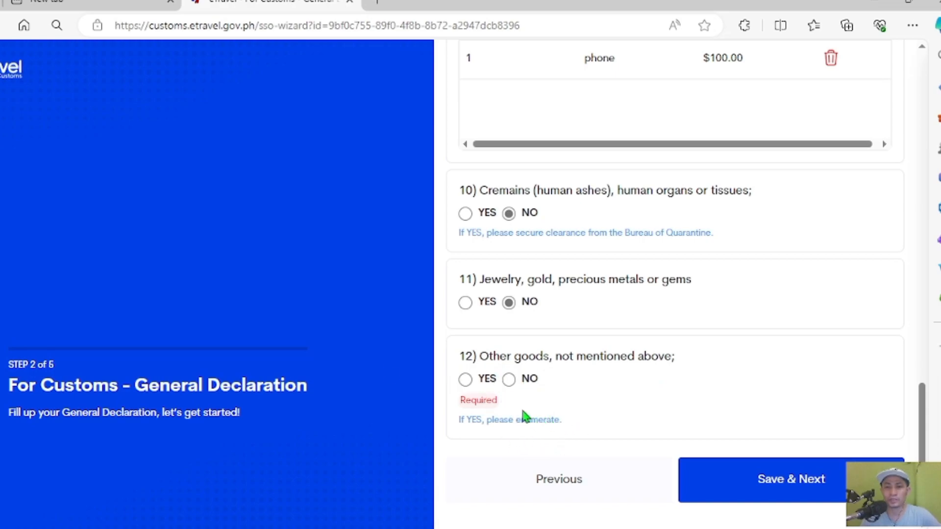
click(510, 380)
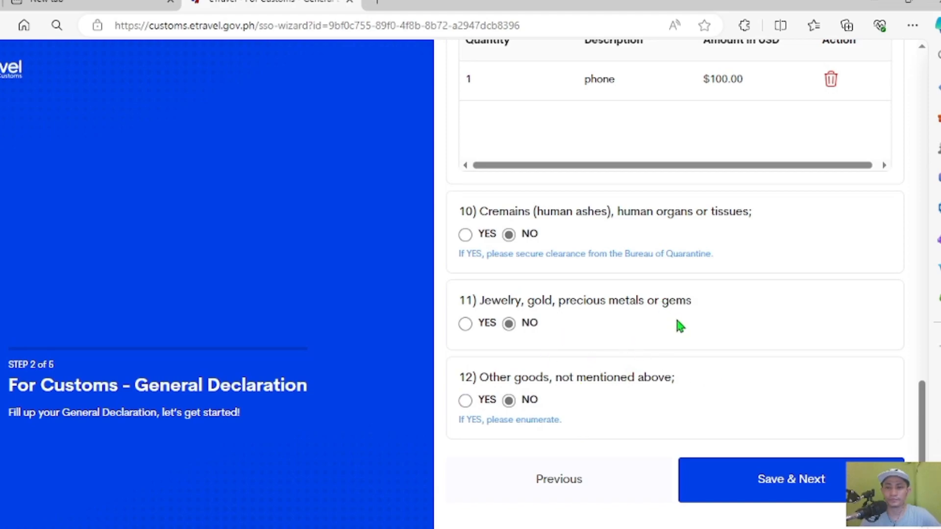
Answer NO to the skipped question 6 on firearms, ammunitions and explosives
scroll(627, 358, up, 4)
scroll(607, 343, down, 4)
drag(921, 420, 920, 253)
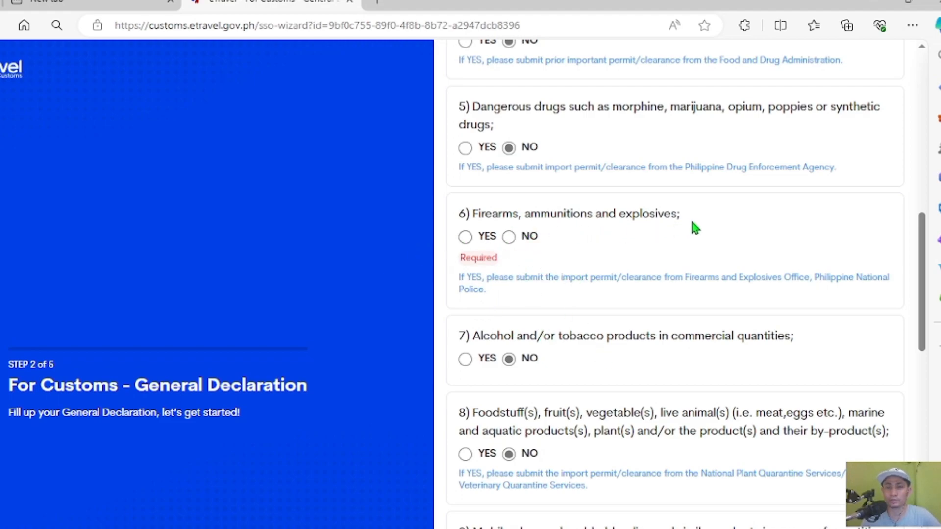
click(509, 237)
Save the completed general declaration and skip the declaration attachments to reach the summary
scroll(502, 265, down, 8)
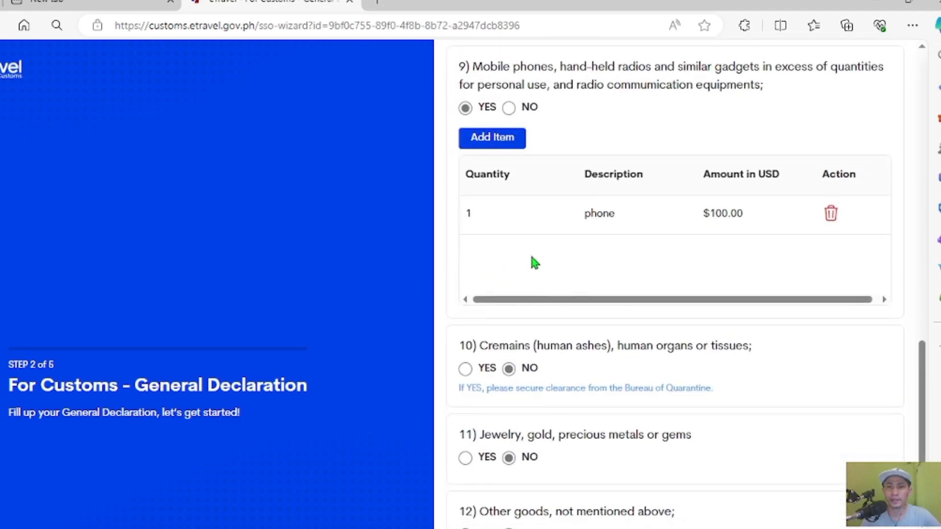
scroll(576, 279, down, 3)
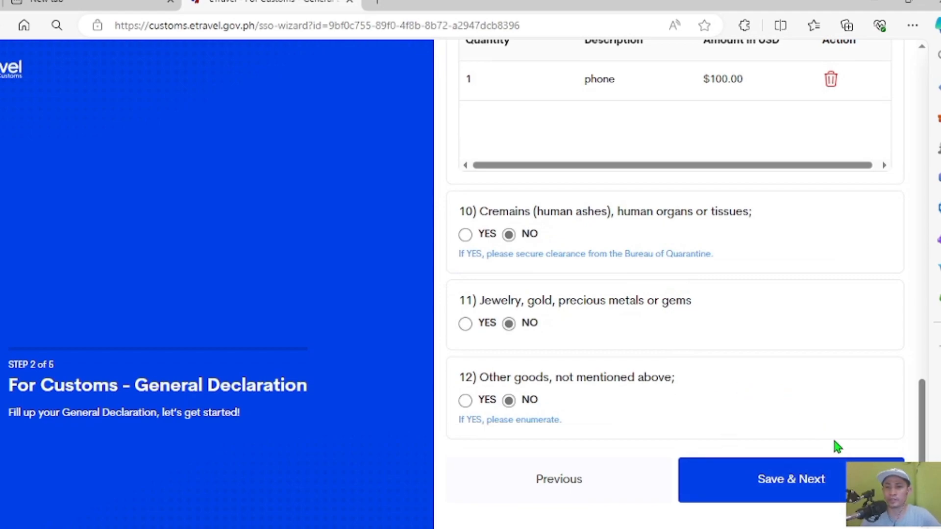
click(805, 479)
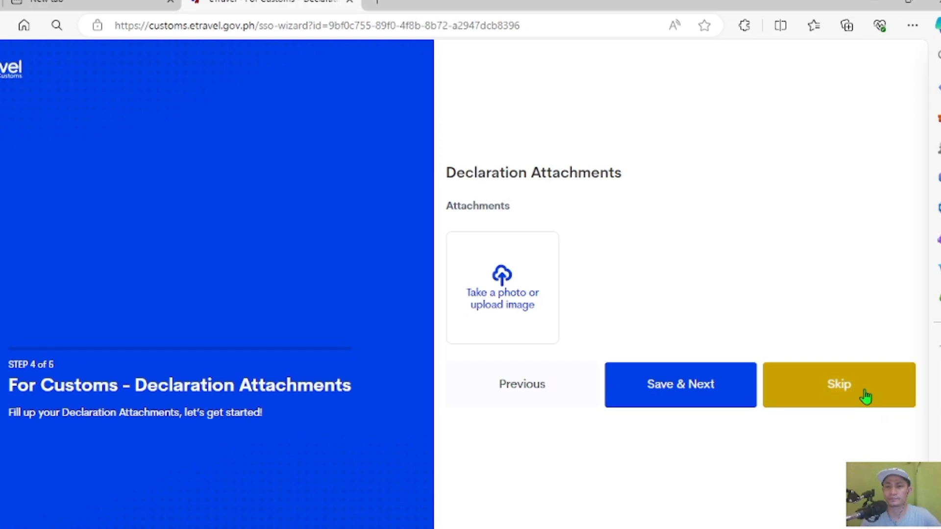
click(850, 397)
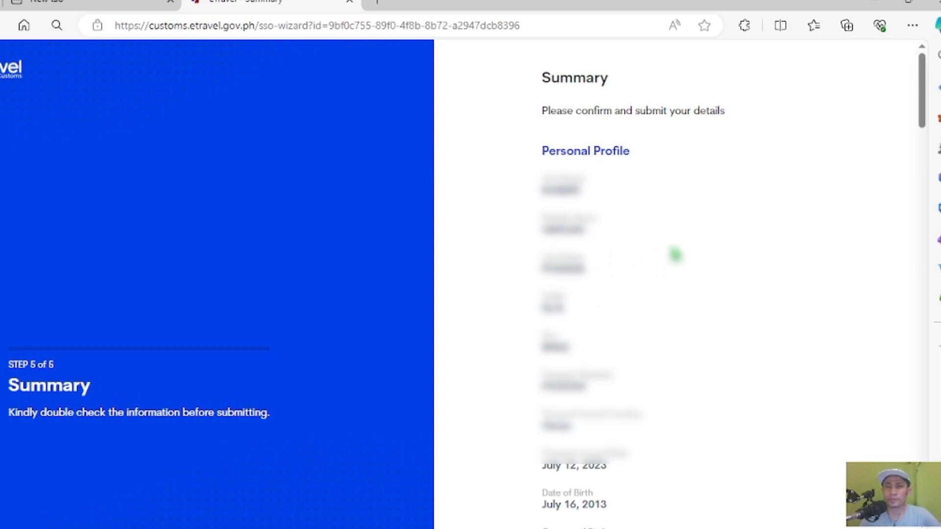
Review the declaration summary, including personal profile, travel details, destination, general declaration answers and attachments
scroll(745, 231, down, 20)
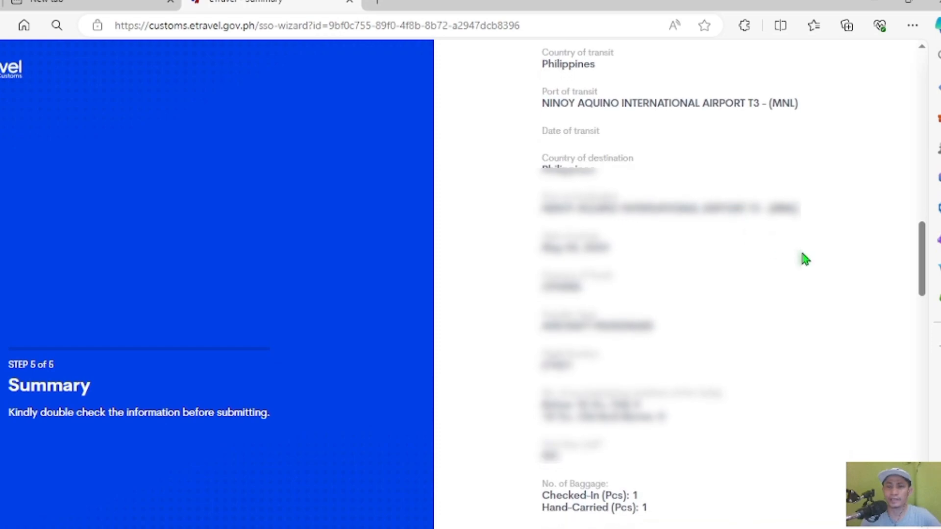
scroll(807, 270, down, 15)
scroll(807, 265, down, 15)
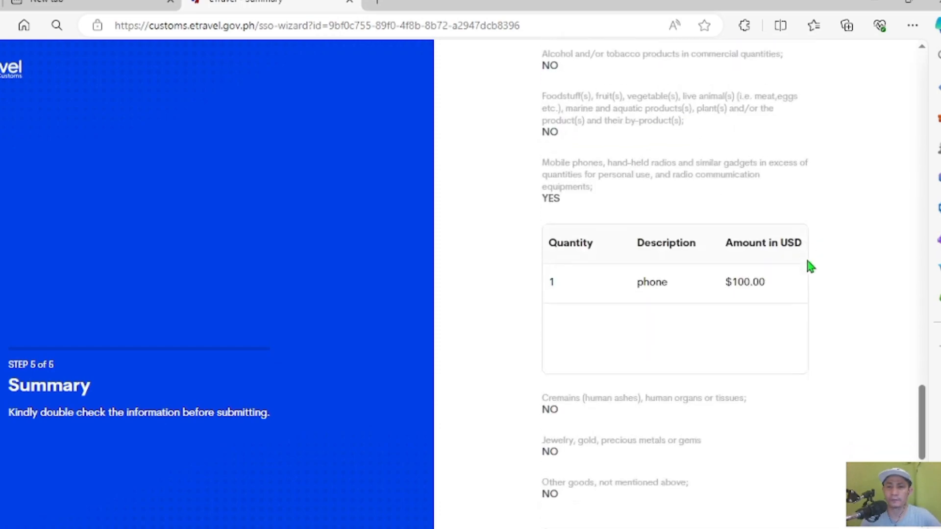
scroll(807, 252, up, 4)
scroll(807, 252, down, 4)
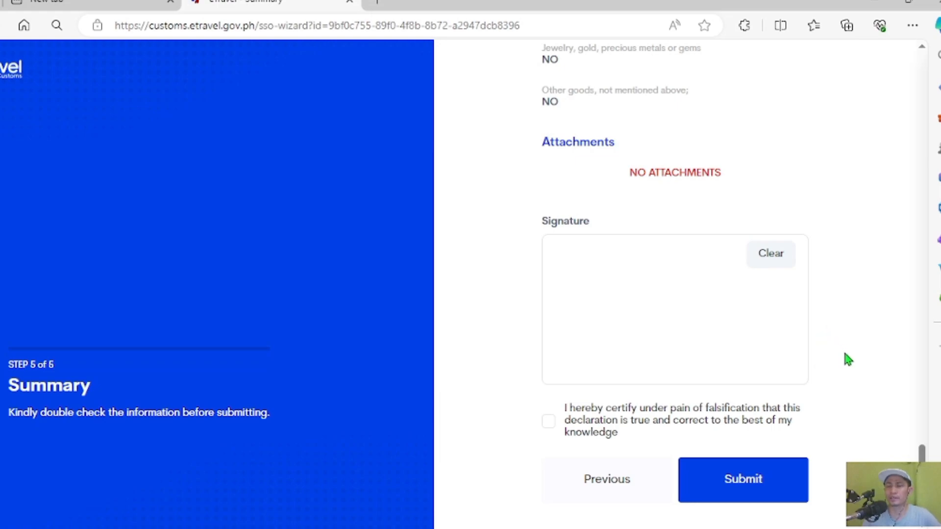
scroll(831, 329, up, 4)
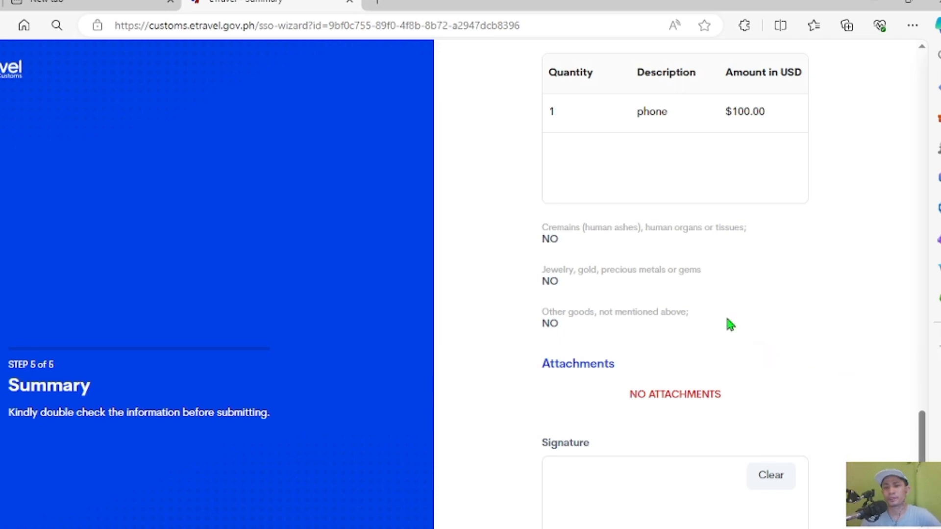
scroll(768, 340, up, 5)
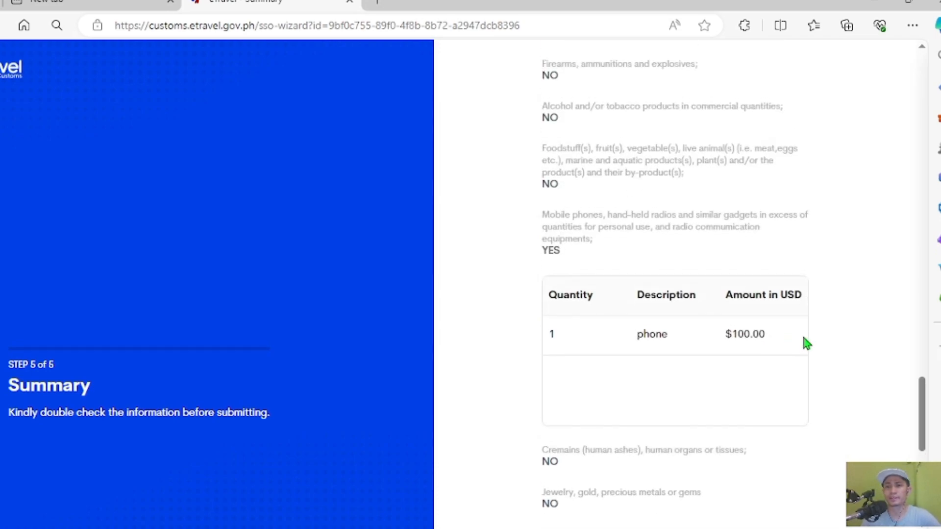
scroll(862, 371, up, 6)
scroll(836, 368, up, 8)
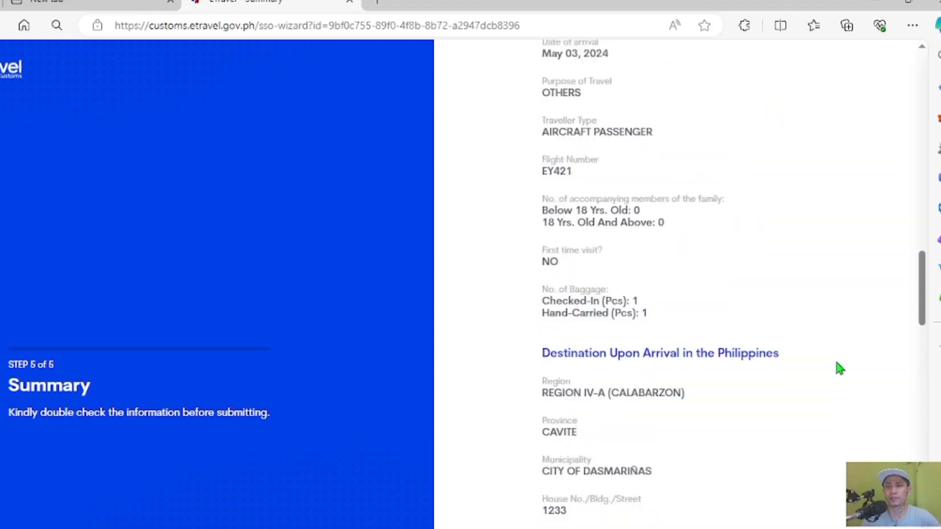
scroll(835, 363, up, 6)
scroll(813, 362, up, 8)
scroll(809, 352, down, 10)
scroll(809, 349, down, 15)
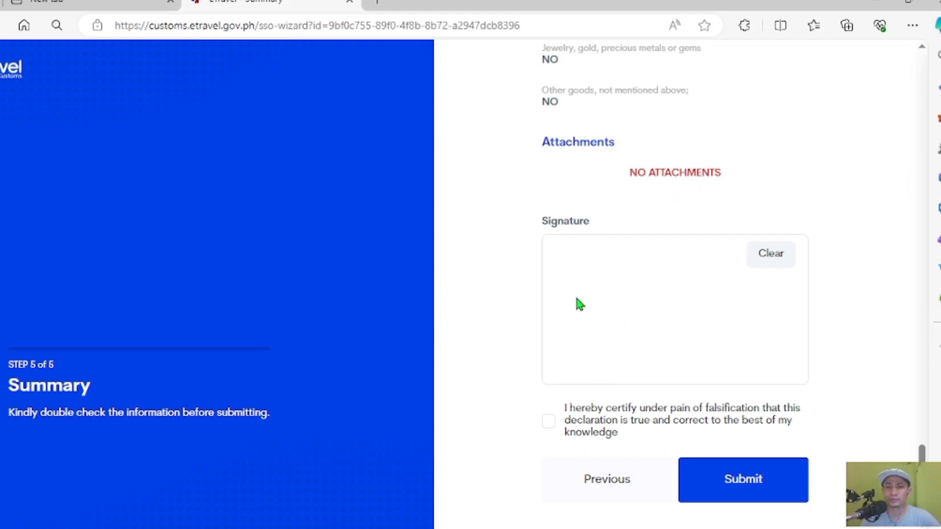
drag(606, 346, 667, 330)
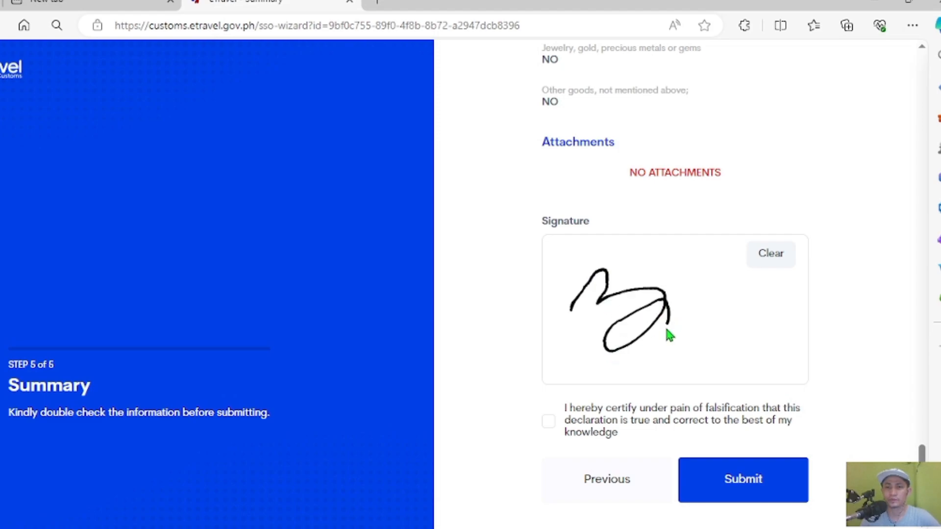
drag(773, 186, 724, 275)
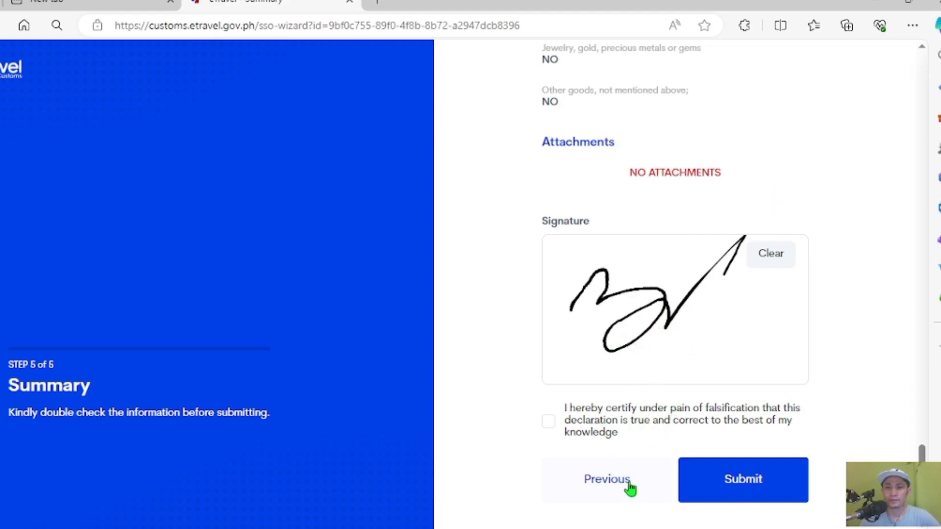
click(769, 258)
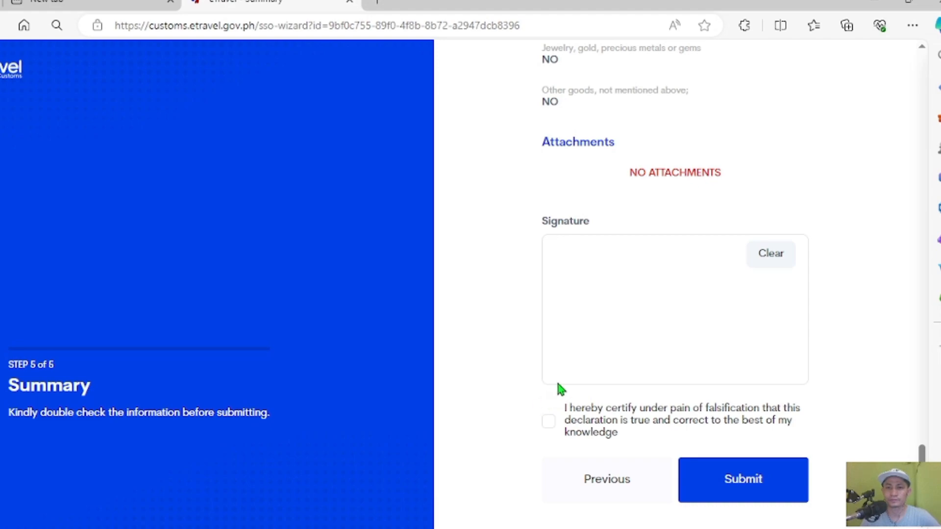
Sign the declaration and certify it as true and correct, and submit it with confirmation
mouse_move(633, 363)
mouse_down()
mouse_move(646, 325)
mouse_move(703, 250)
mouse_up()
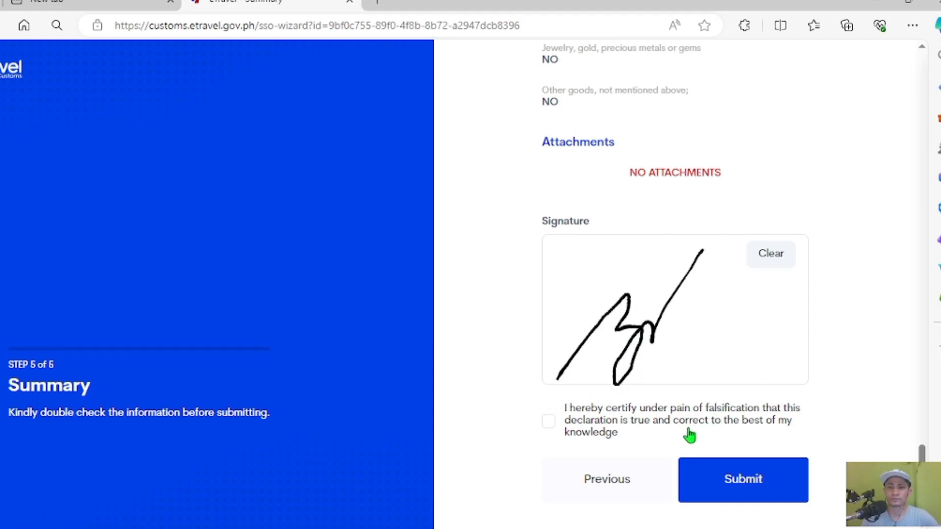
drag(604, 345, 728, 330)
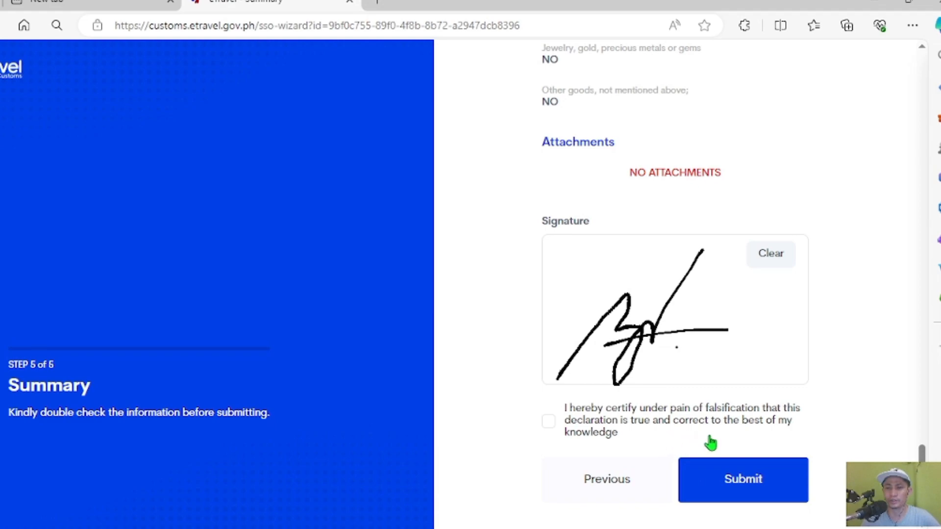
click(550, 425)
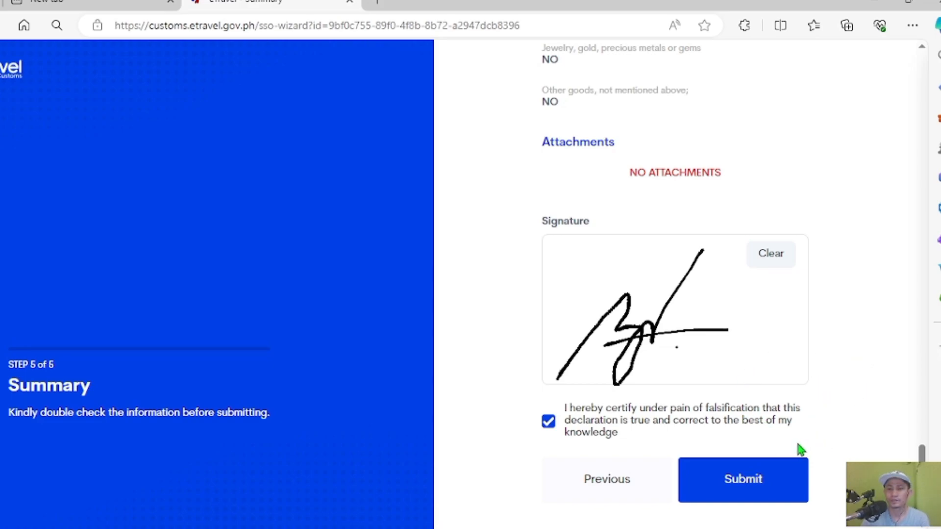
click(749, 490)
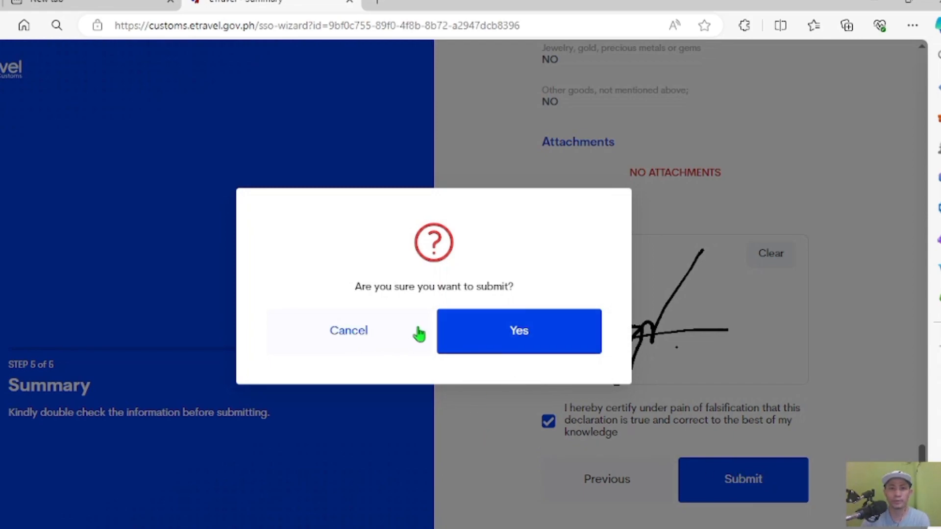
click(522, 345)
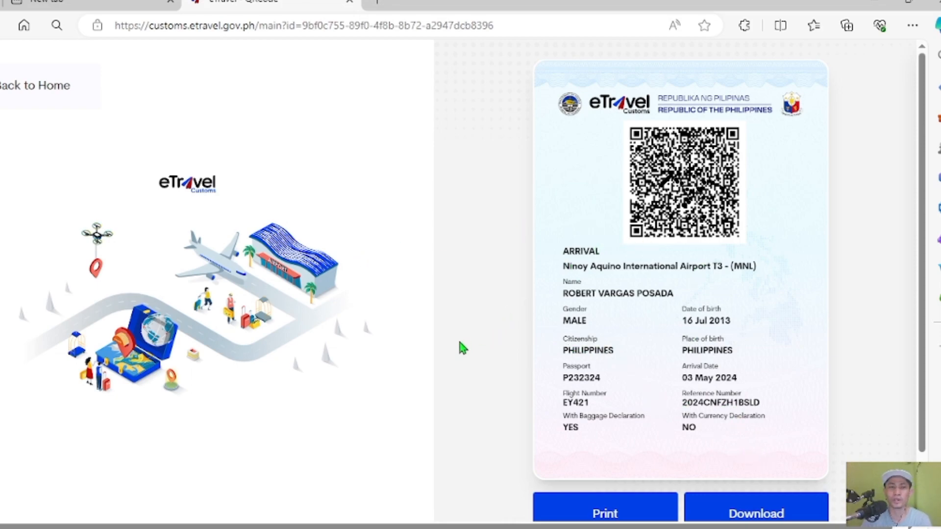
scroll(441, 338, down, 1)
scroll(431, 392, up, 1)
scroll(539, 429, down, 1)
scroll(703, 421, up, 1)
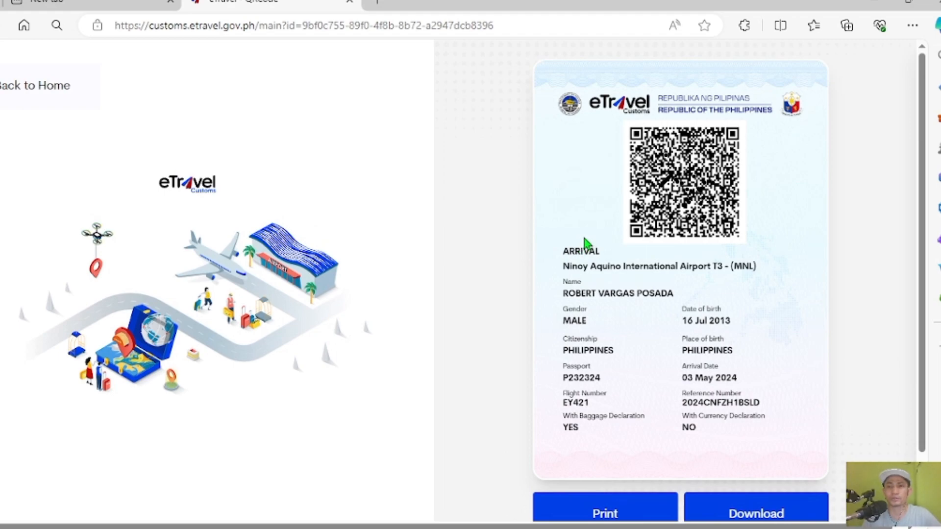
scroll(584, 239, down, 2)
scroll(586, 243, up, 2)
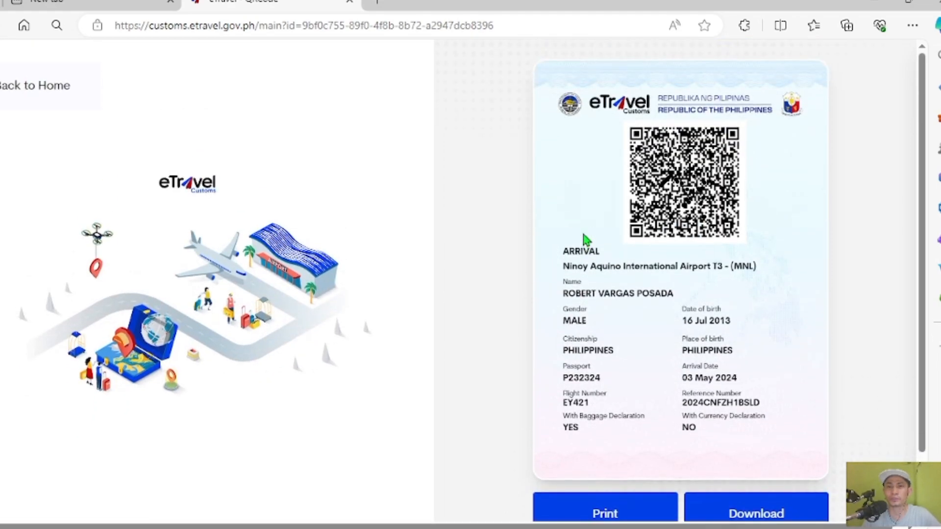